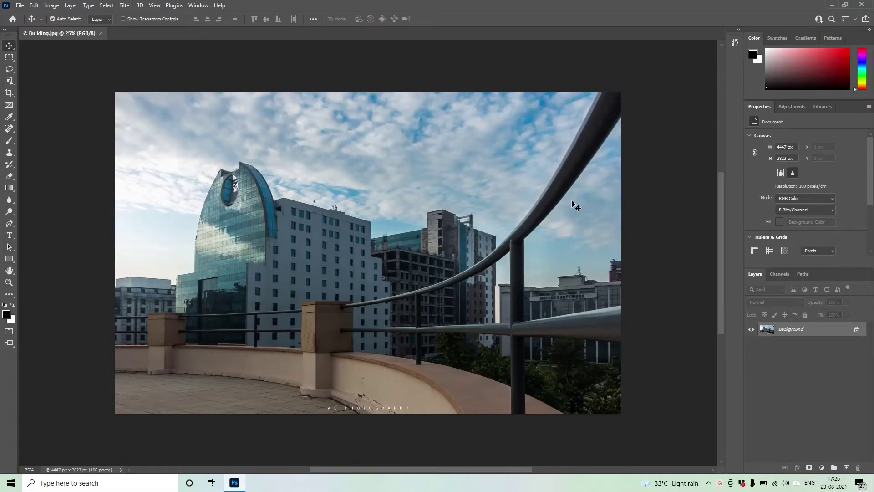
Zoom the building photo in to 200% and back out to 25%.
key("ctrl+plus")
key("ctrl+plus")
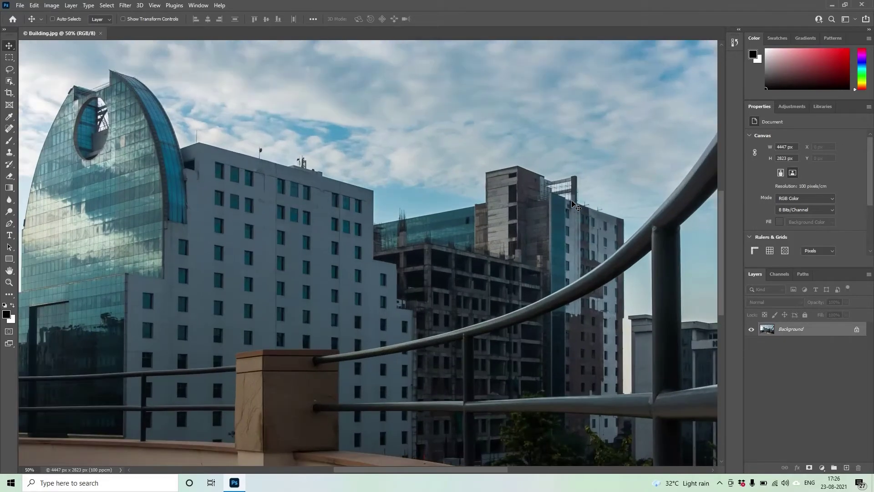
key("ctrl+plus")
key("ctrl+plus")
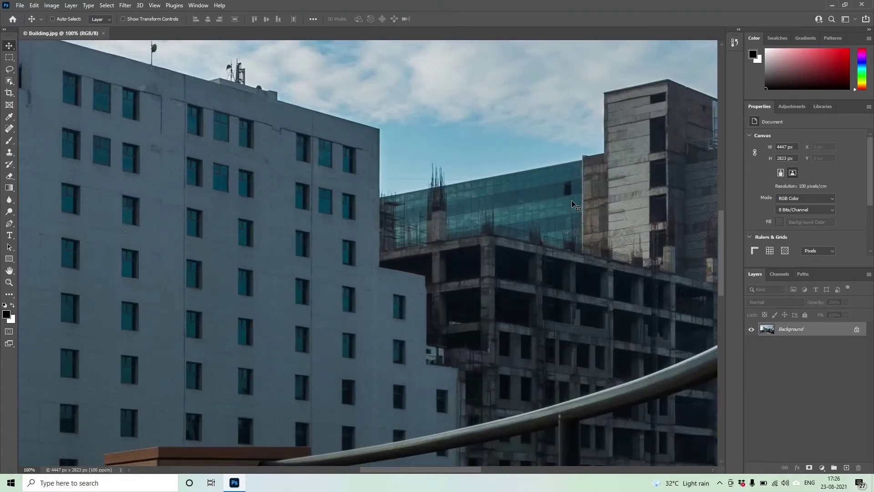
key("ctrl+plus")
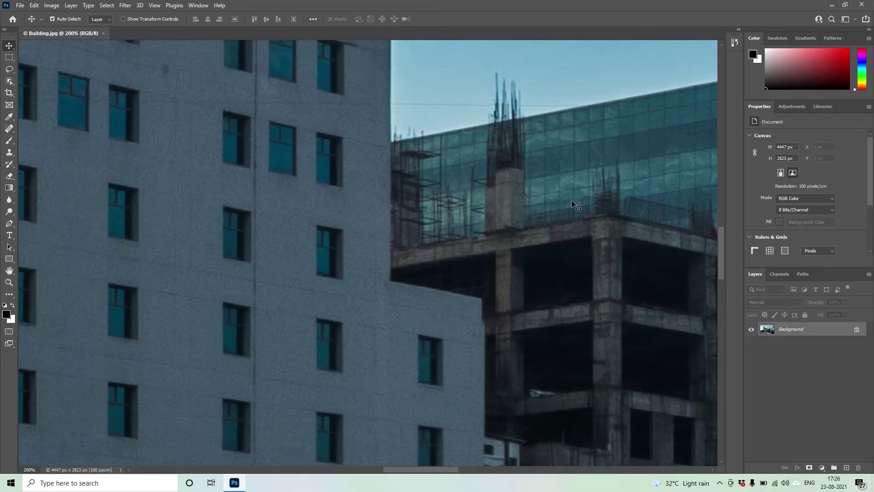
key("ctrl+minus")
key("ctrl+minus")
key("ctrl+minus")
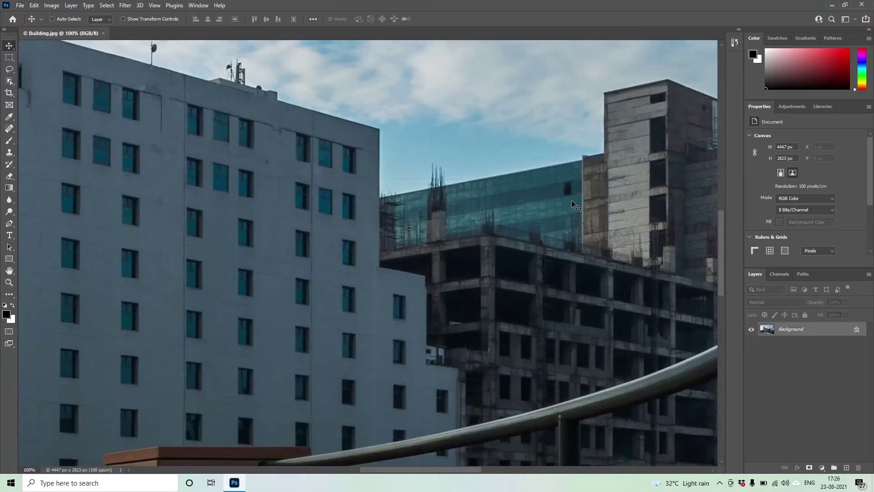
key("ctrl+minus")
key("ctrl+minus")
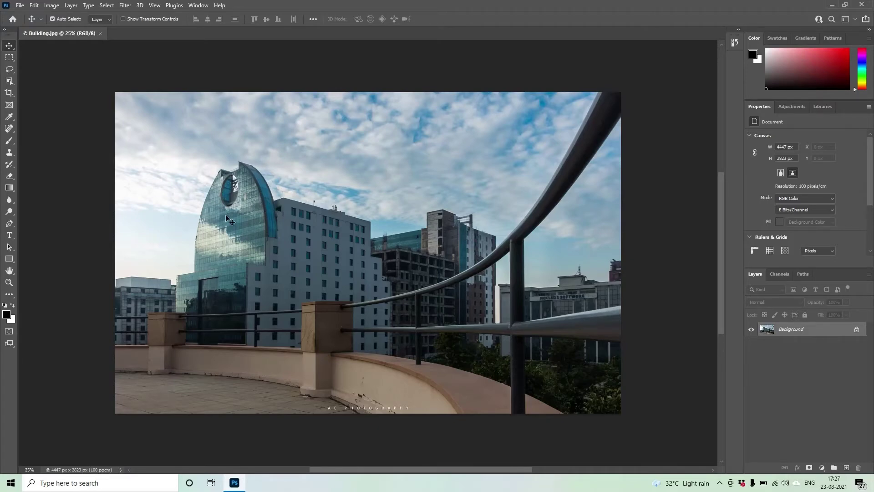
Magnify the oval opening at the top of the glass tower to 200% with the Zoom tool.
left_click(11, 284)
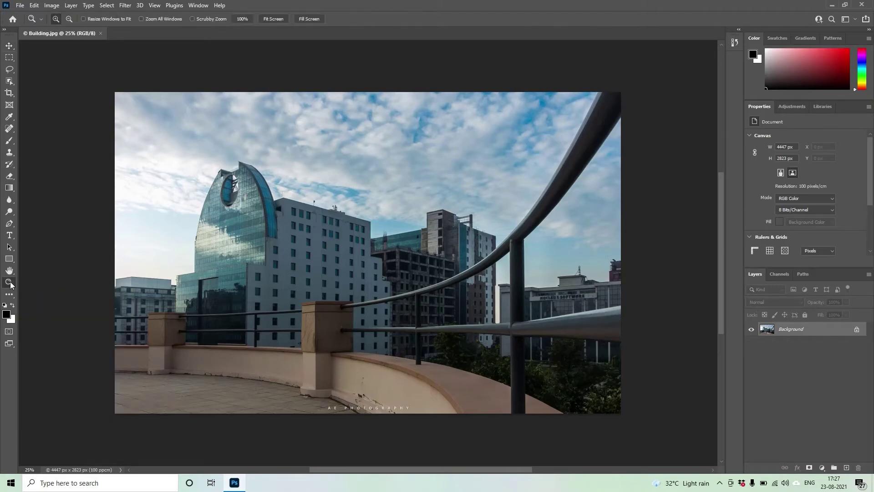
left_click(238, 174)
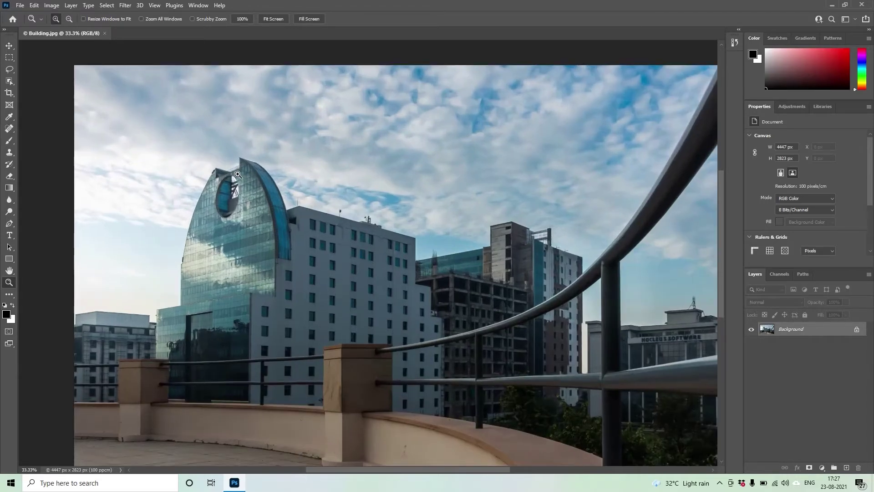
left_click(238, 175)
left_click(238, 175)
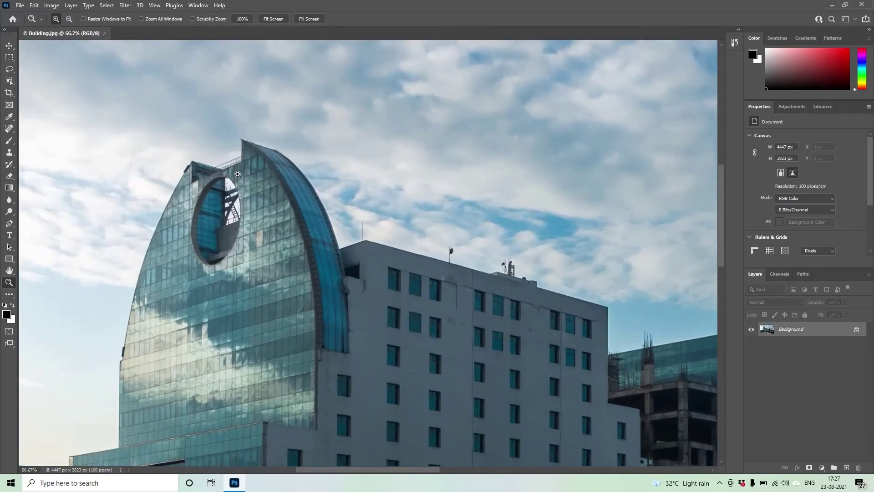
left_click(238, 175)
left_click(237, 174)
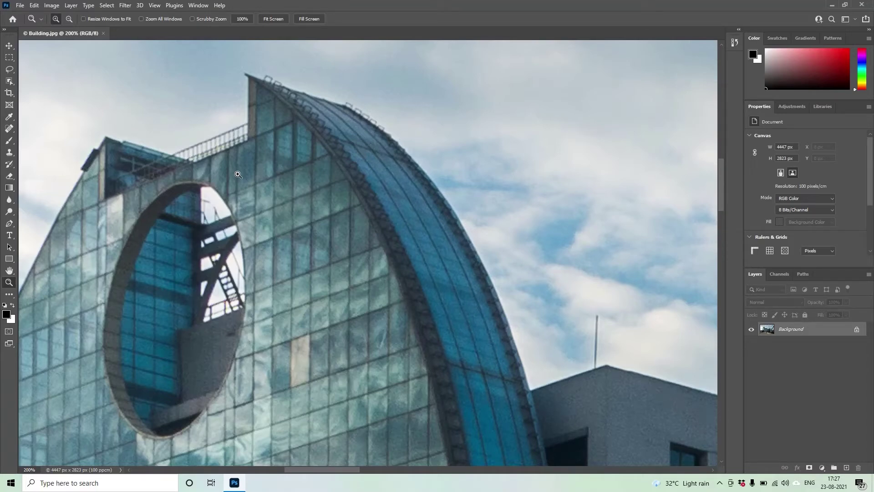
Zoom out from the tower to 25% using the Zoom tool's zoom-out mode, and fit the whole photo on screen.
key("alt")
key("alt")
left_click(68, 19)
left_click_drag(292, 210, 292, 210)
left_click(292, 210)
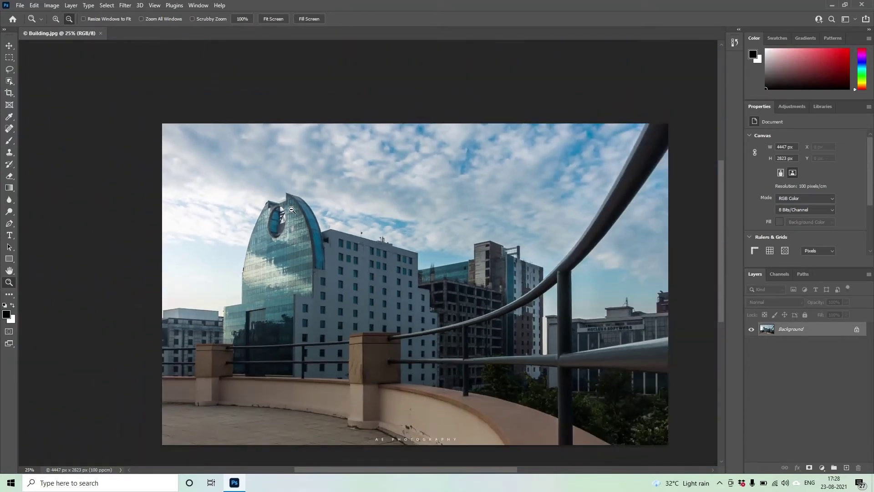
key("alt")
left_click(296, 275)
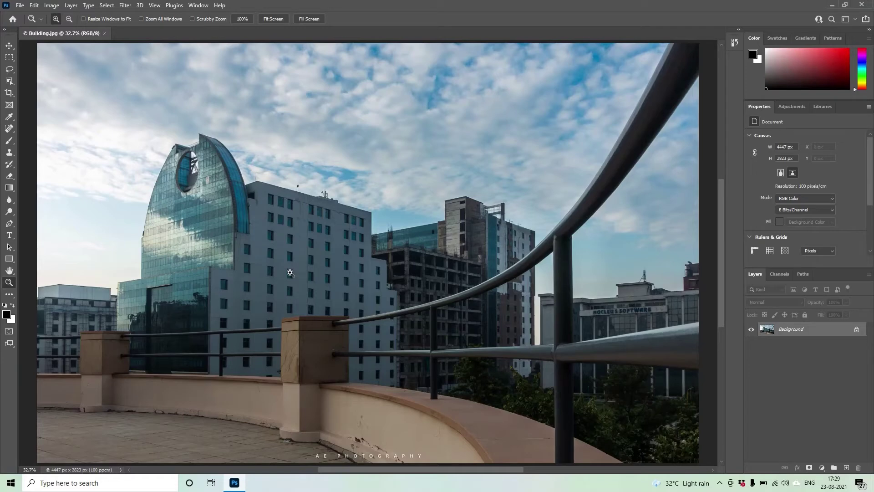
Paint black Brush strokes over the cloudy sky above the buildings, magnifying the view to 100% between strokes.
left_click(10, 143)
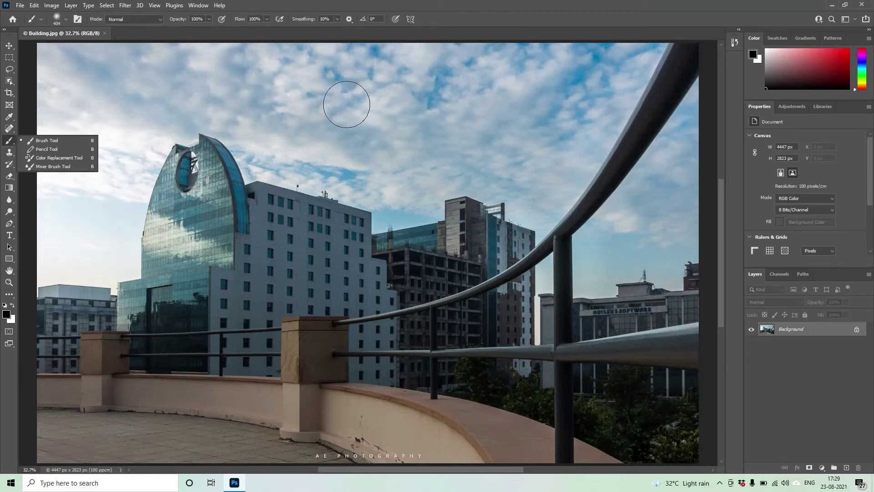
mouse_move(346, 104)
left_mouse_down()
mouse_move(374, 106)
mouse_move(404, 150)
mouse_move(412, 117)
mouse_move(456, 131)
mouse_move(455, 141)
mouse_move(403, 103)
mouse_move(360, 93)
mouse_move(351, 141)
left_mouse_up()
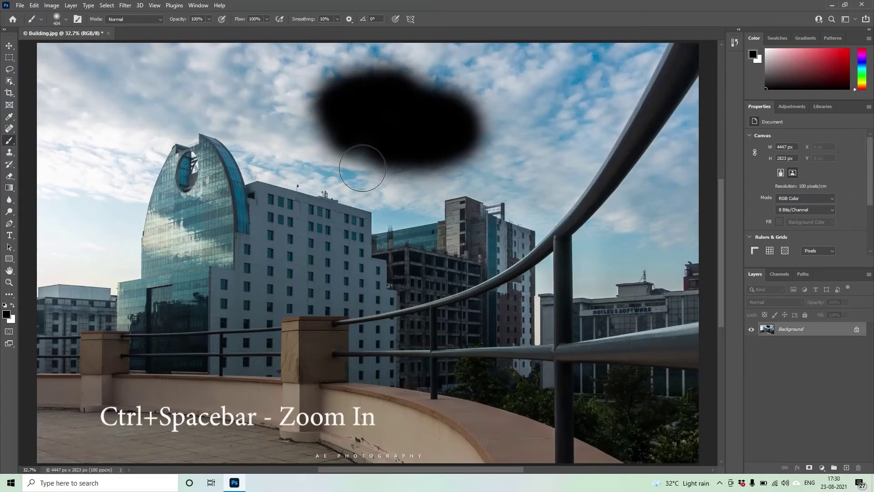
key("ctrl+space")
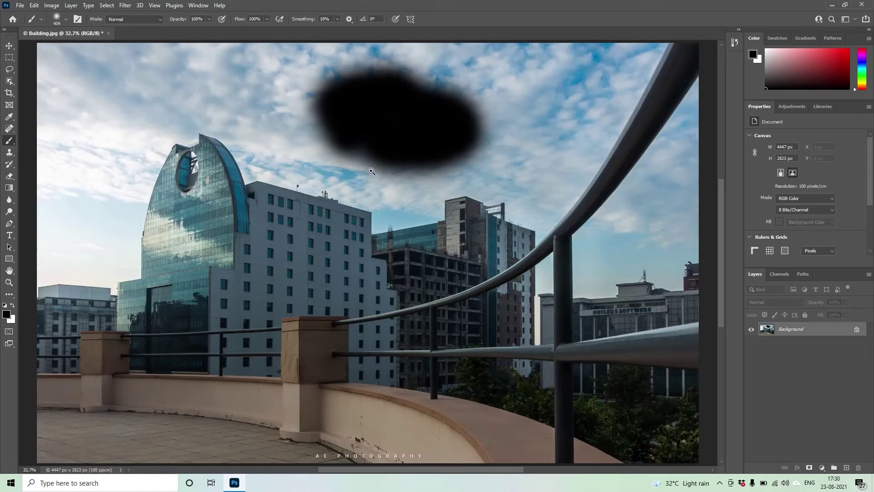
left_click(371, 171)
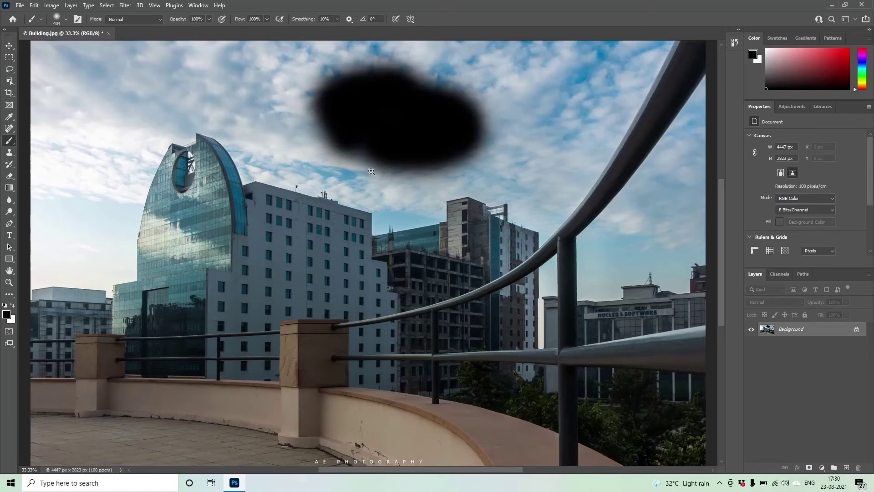
left_click(372, 171)
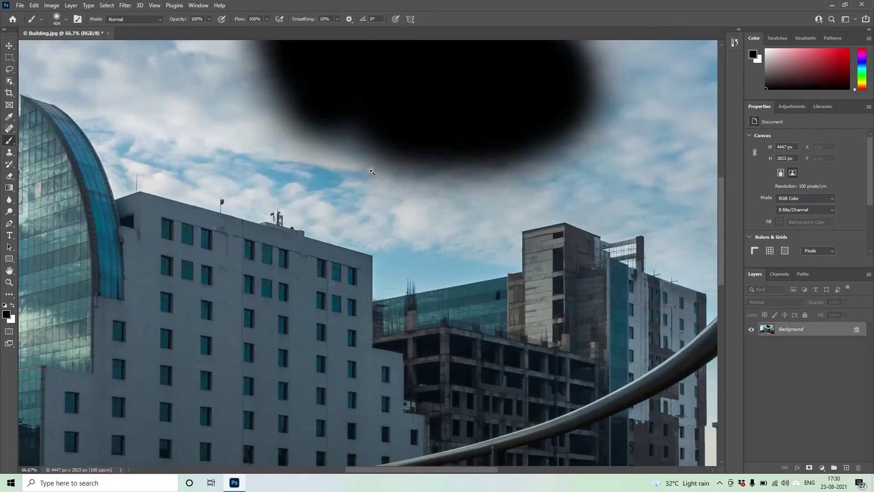
left_click(372, 171)
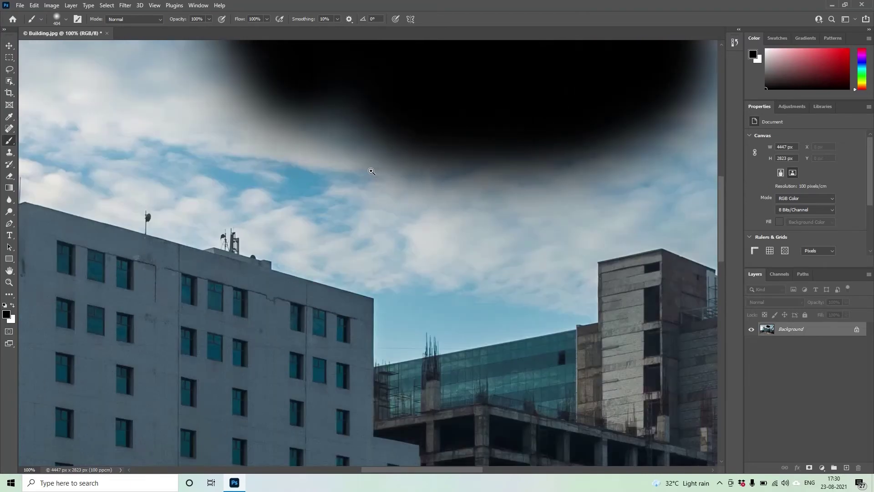
mouse_move(361, 176)
left_mouse_down()
mouse_move(522, 181)
mouse_move(552, 163)
mouse_move(350, 141)
mouse_move(318, 116)
mouse_move(604, 173)
mouse_move(473, 168)
left_mouse_up()
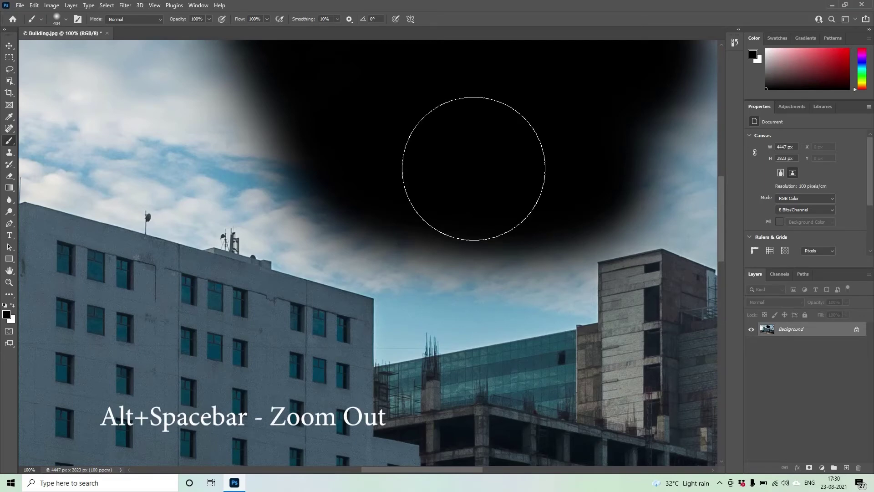
Zoom out to 25% with the Brush still active and undo both black strokes in the sky.
key("alt+space")
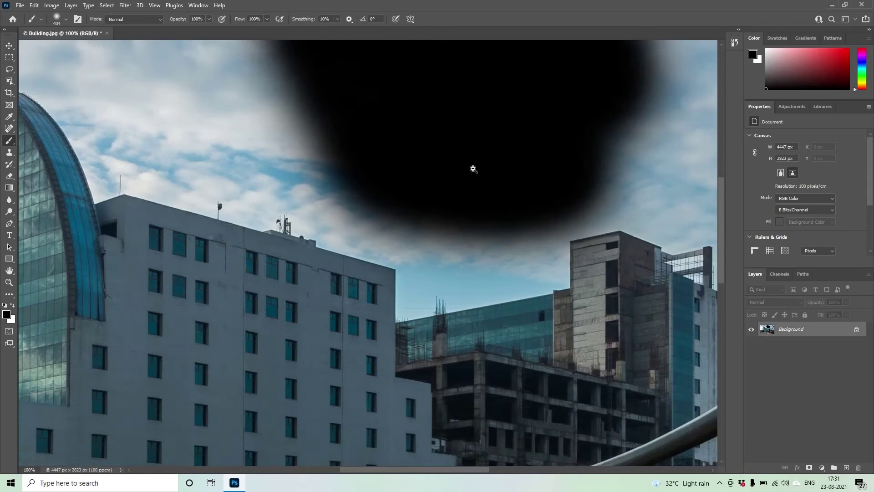
left_click_drag(474, 169, 474, 169)
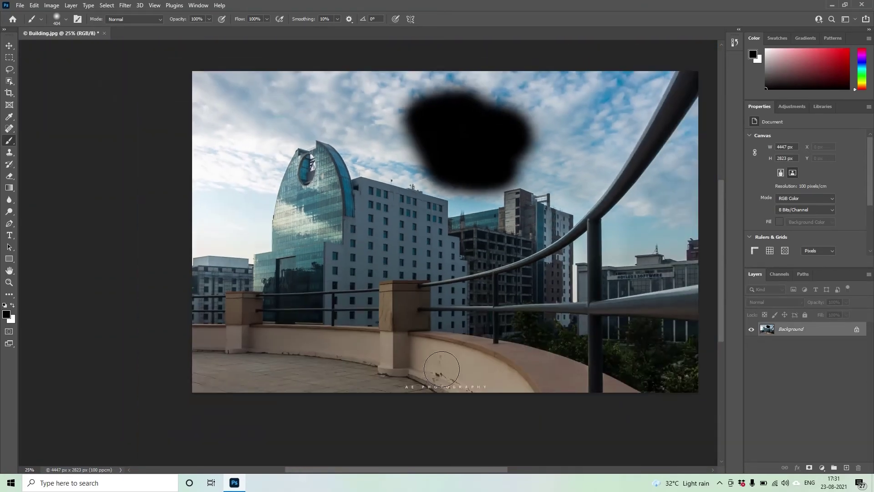
key("ctrl+z")
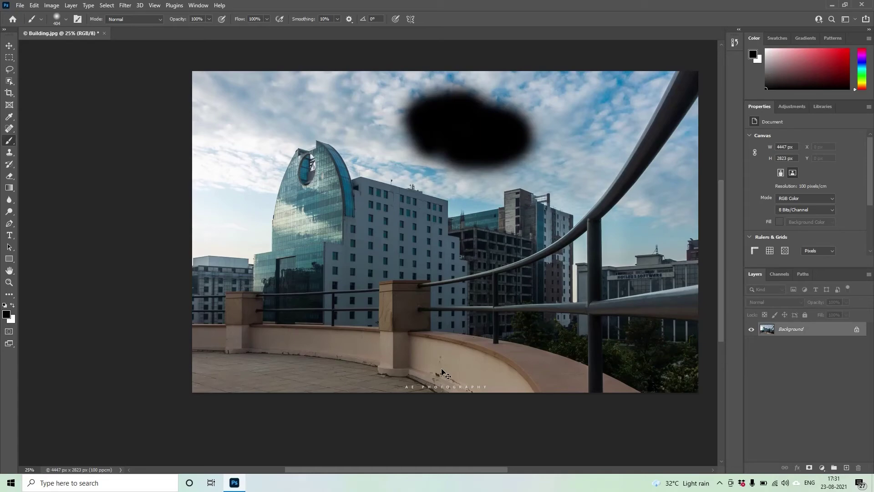
key("ctrl+z")
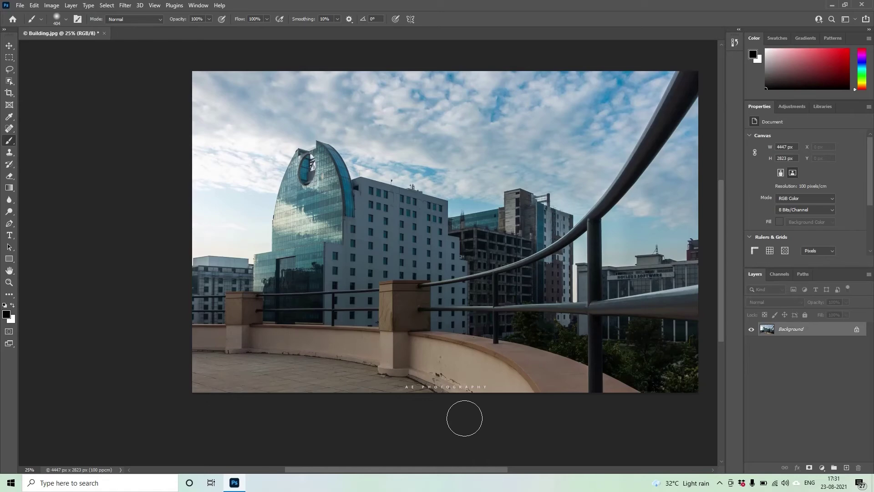
Fit the photo on screen and magnify the top of the glass tower to 200% with the Zoom tool.
scroll(465, 418, "up", 2)
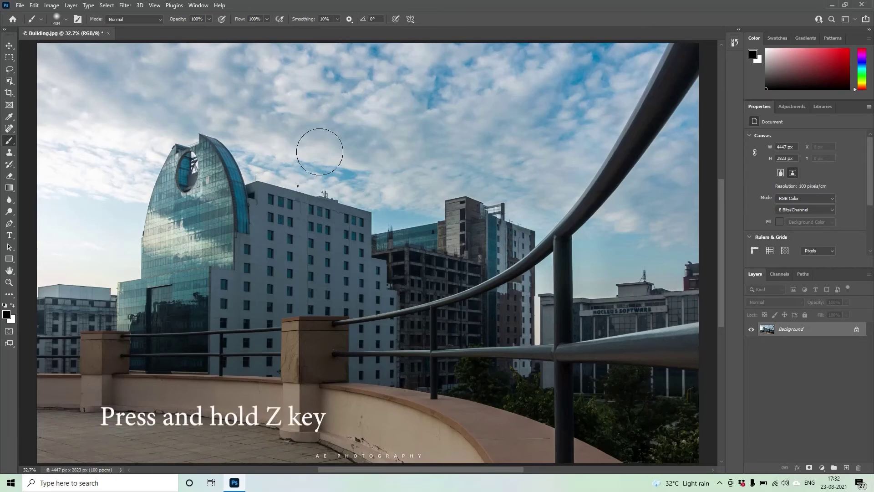
key("z")
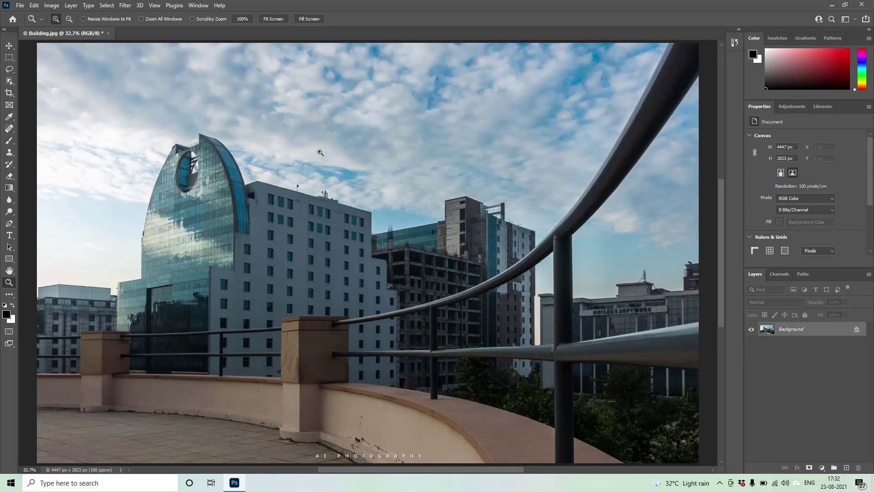
left_click(192, 150)
left_click(191, 150)
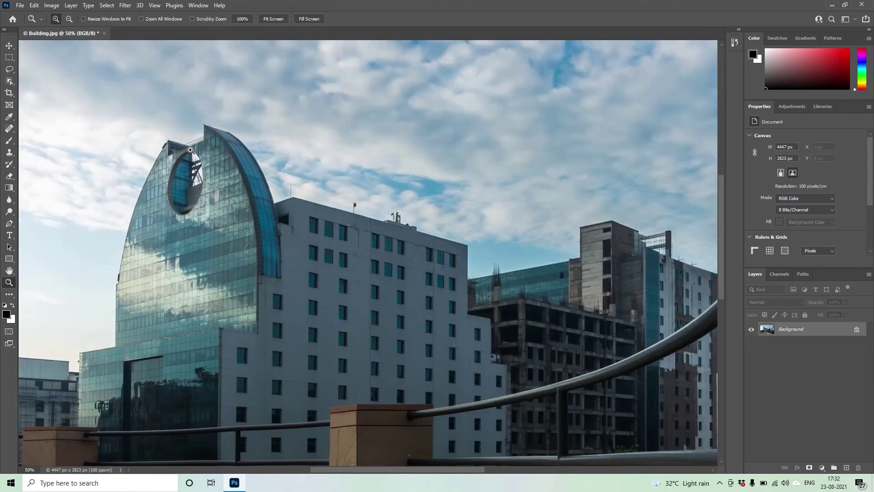
left_click(190, 150)
left_click(190, 150)
left_click(191, 150)
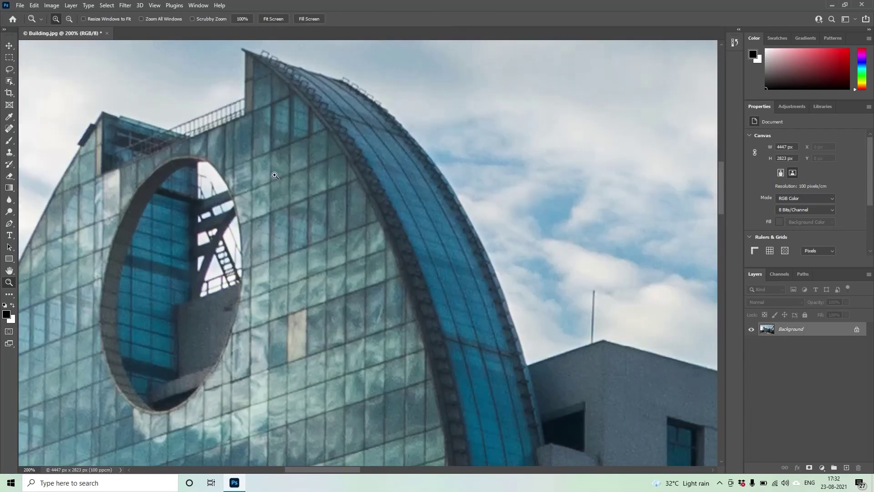
Paint a black Brush stroke over the tower's curved edge and adjoining sky, and zoom out to 16.7%.
key("b")
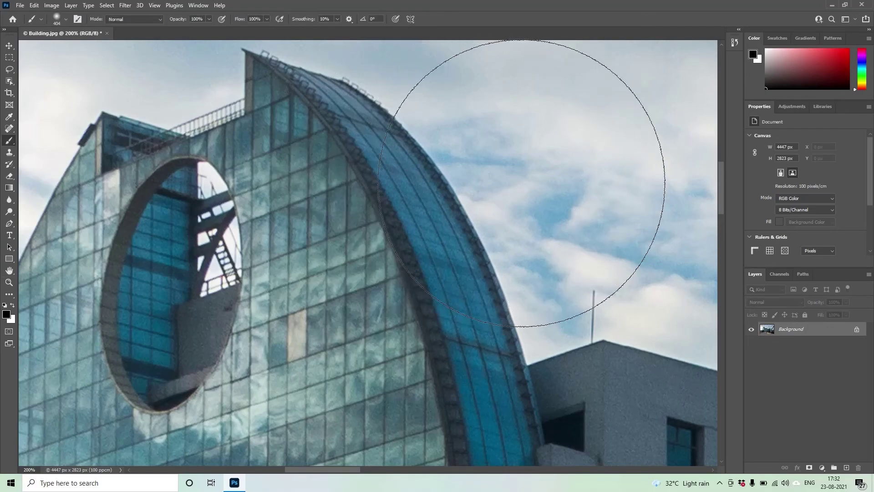
mouse_move(520, 177)
left_mouse_down()
mouse_move(434, 183)
mouse_move(411, 166)
mouse_move(502, 240)
mouse_move(558, 235)
mouse_move(388, 204)
left_mouse_up()
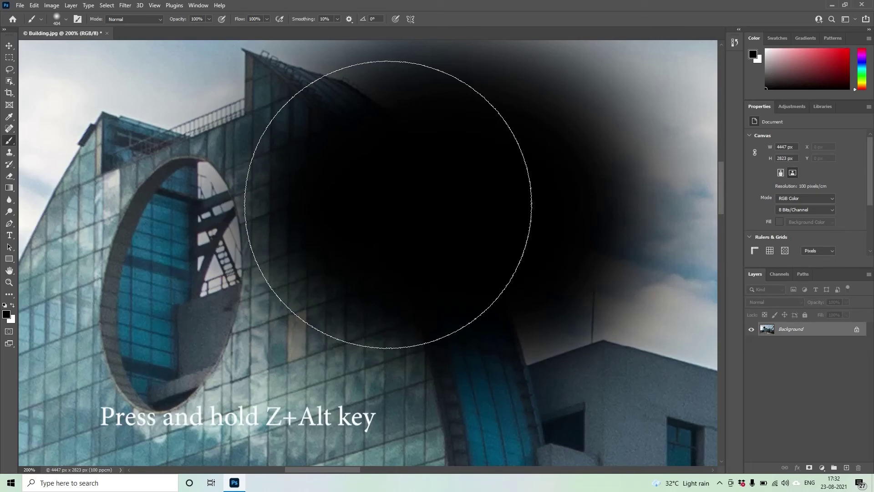
key("z")
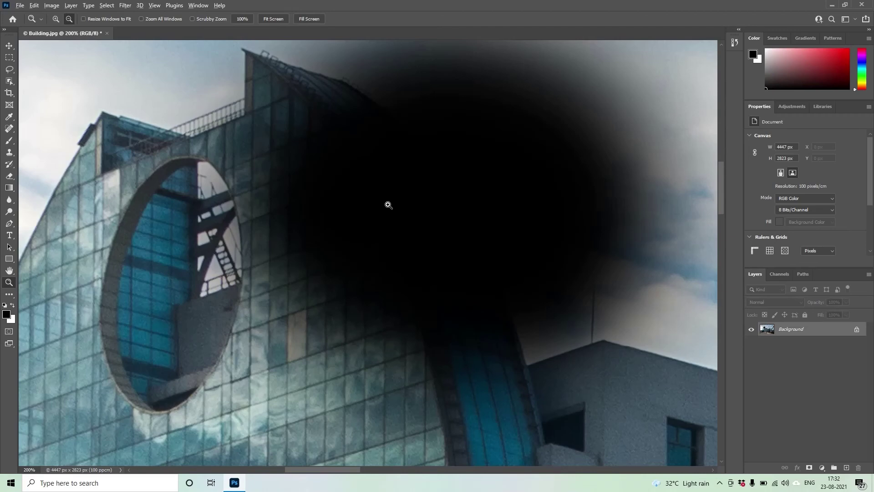
left_click(388, 204, "alt")
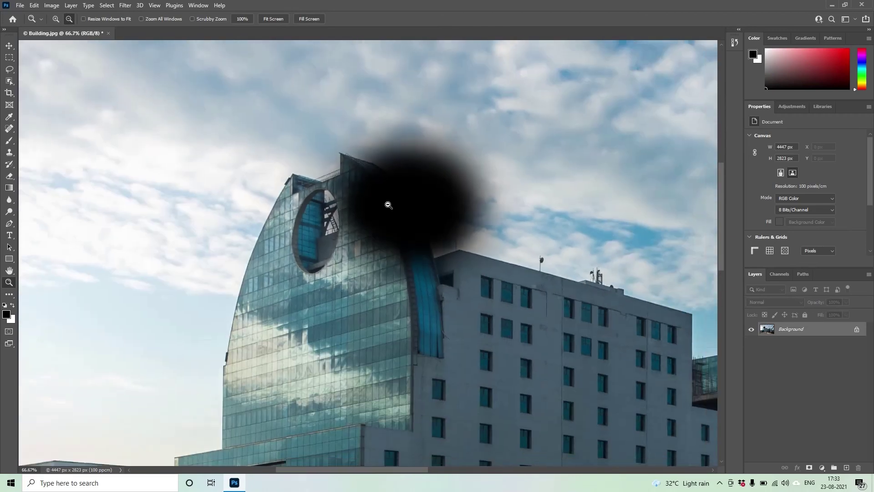
left_click(388, 205, "alt")
left_click(389, 205, "alt")
left_click(389, 205, "alt")
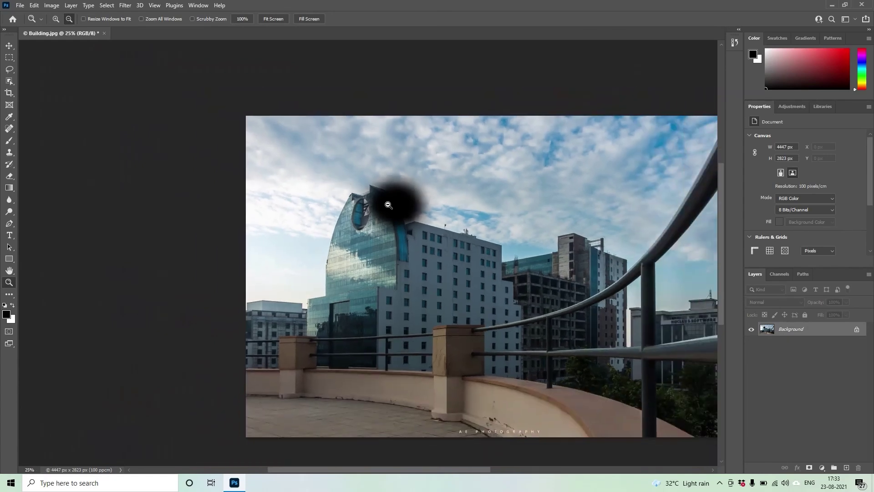
left_click(388, 205, "alt")
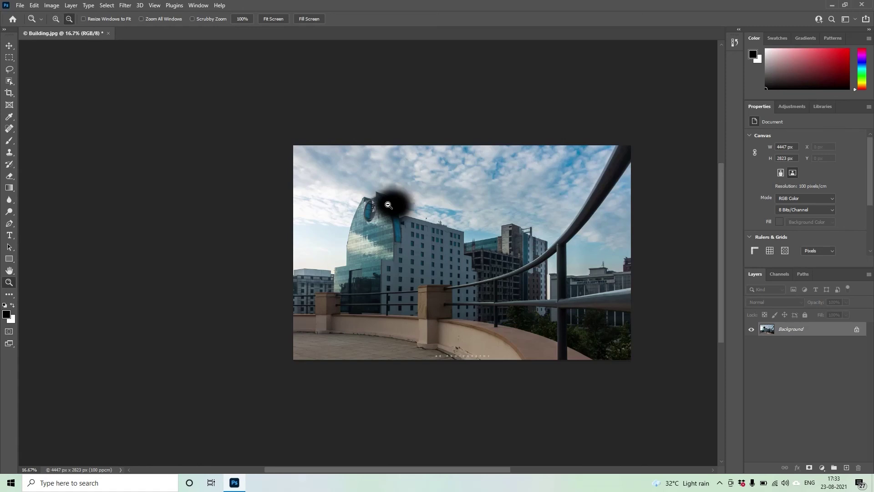
Return to the Brush, fit the photo on screen, and undo the black stroke over the tower.
key("b")
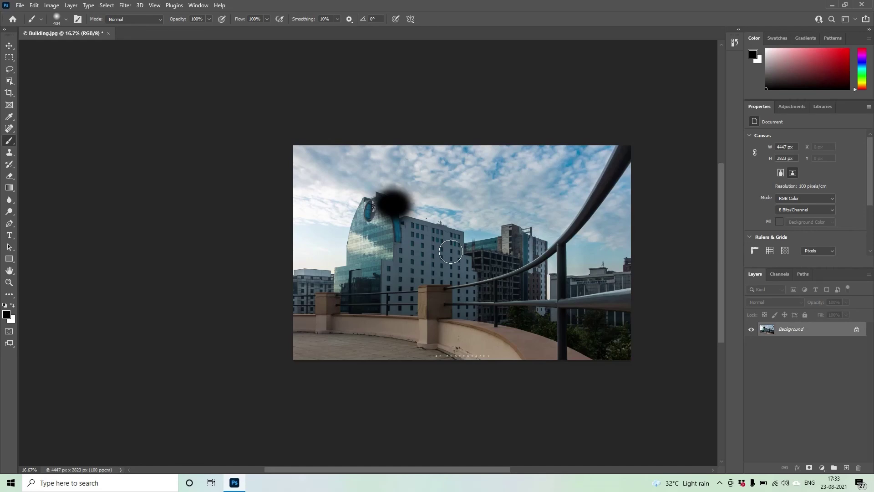
key("ctrl+0")
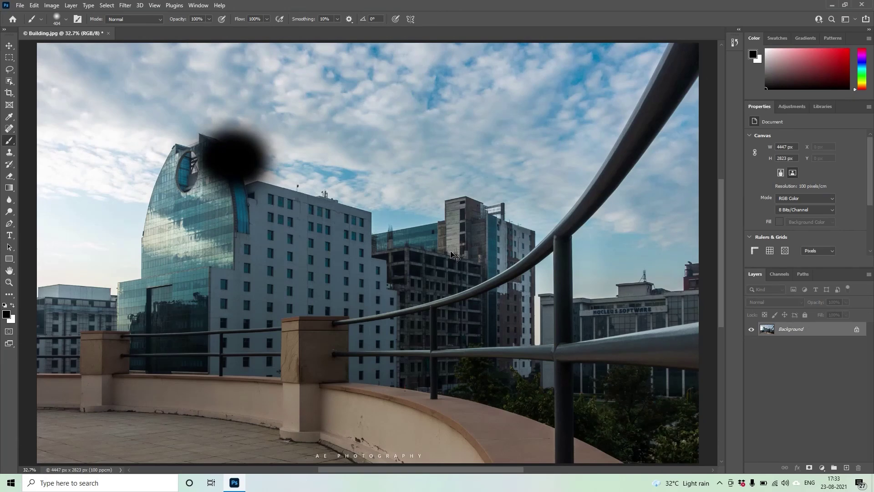
key("ctrl+z")
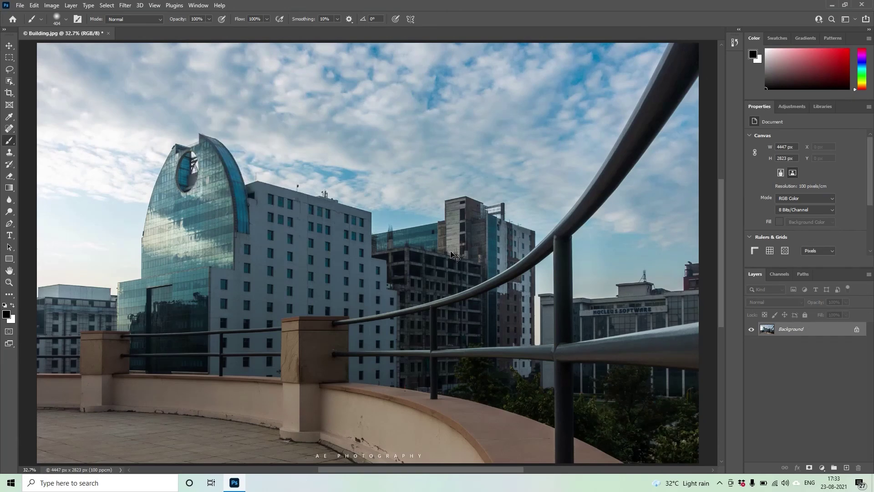